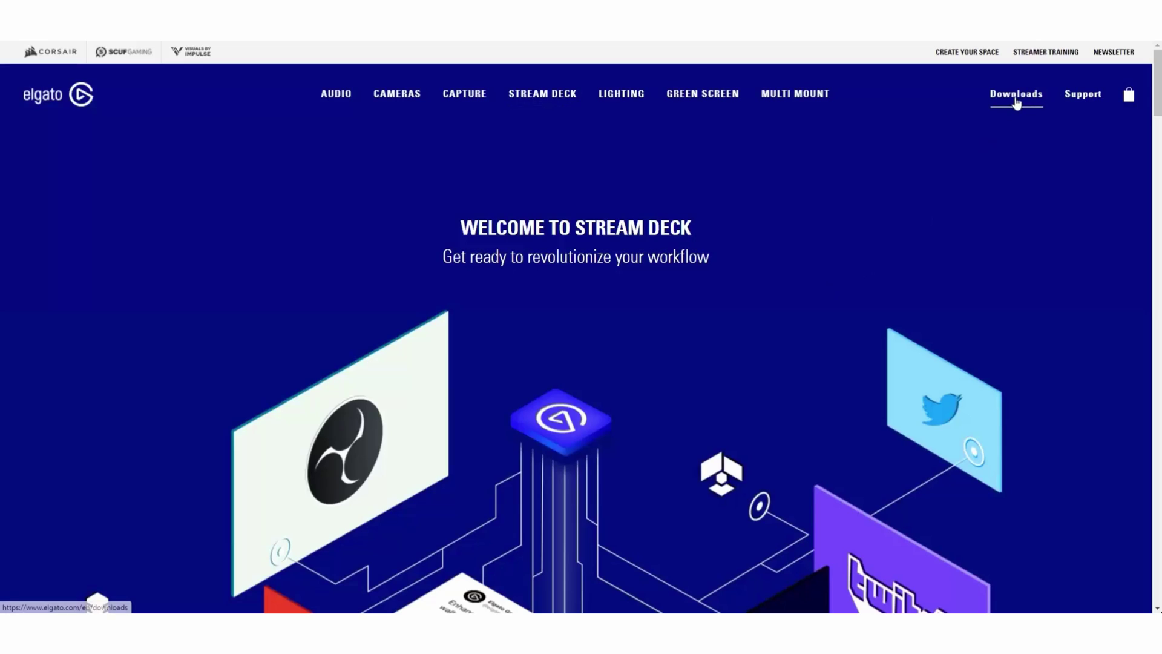
- On Elgato's downloads page, select Stream Deck as the product to download
{"action": "left_click", "coordinate": [1017, 97]}
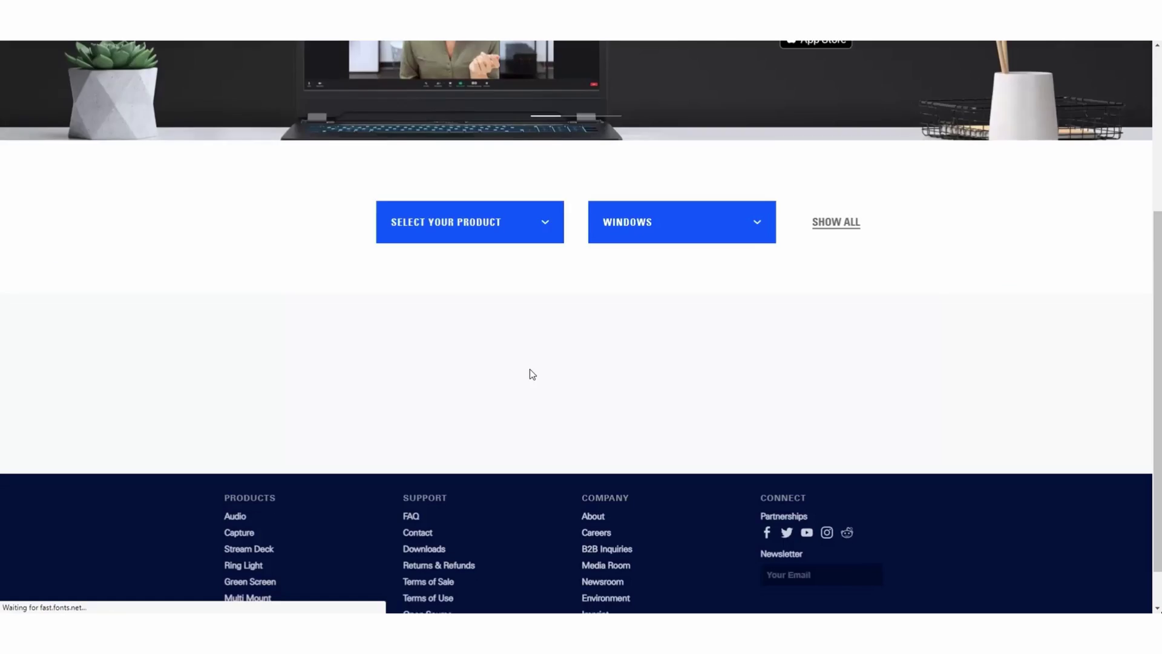
{"action": "left_click", "coordinate": [466, 220]}
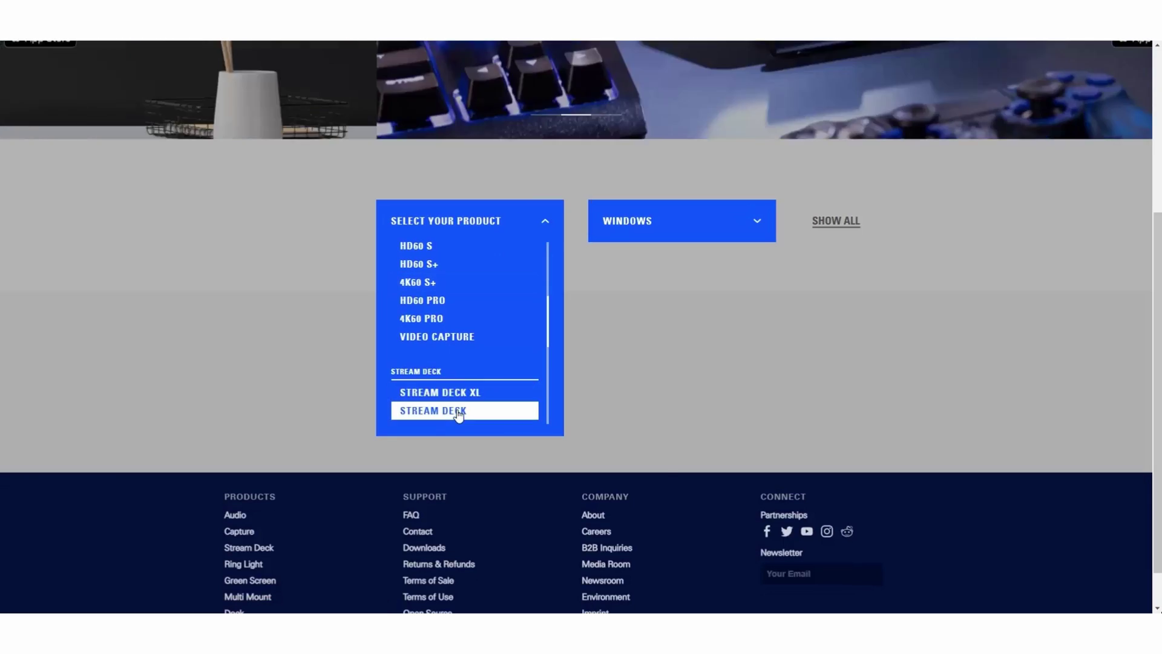
{"action": "left_click", "coordinate": [462, 410]}
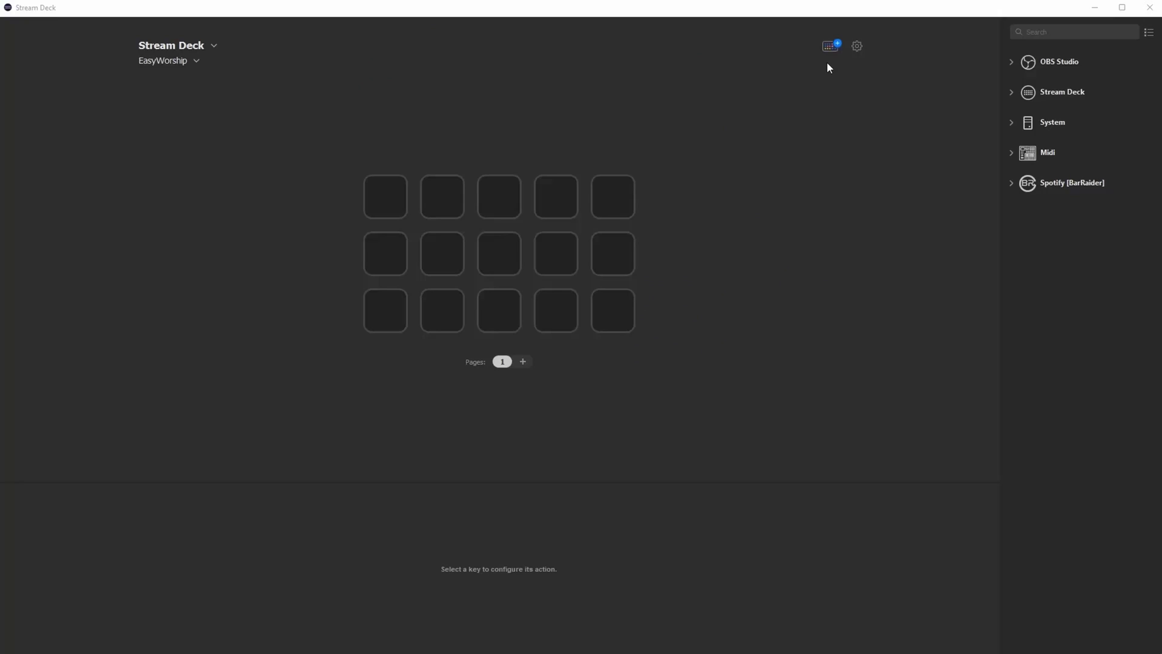
- Search the Stream Deck store for 'Easyworship' and install the EasyWorship plugin
{"action": "left_click", "coordinate": [830, 46]}
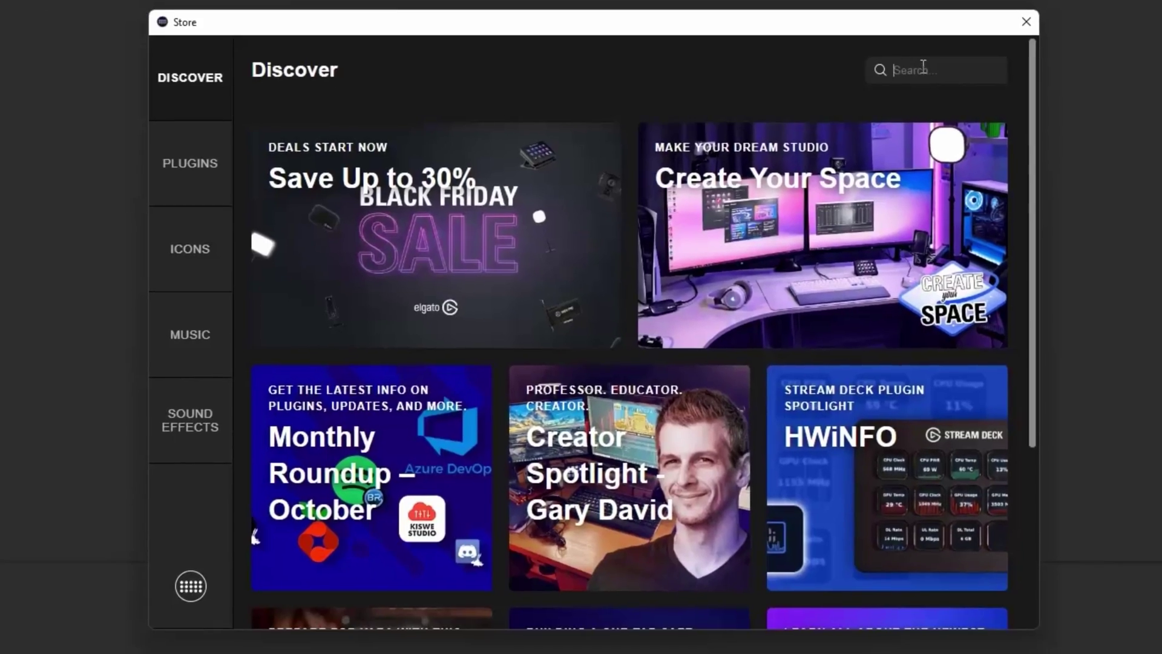
{"action": "left_click", "coordinate": [923, 70]}
{"action": "type", "text": "Easyworship"}
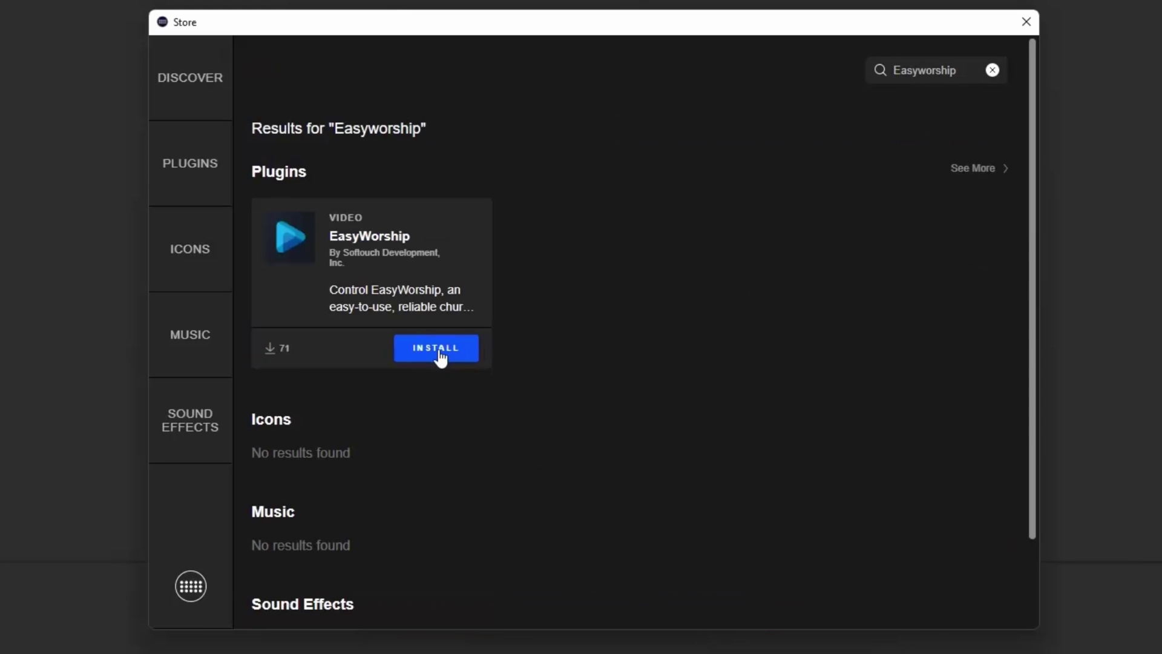
{"action": "left_click", "coordinate": [433, 355]}
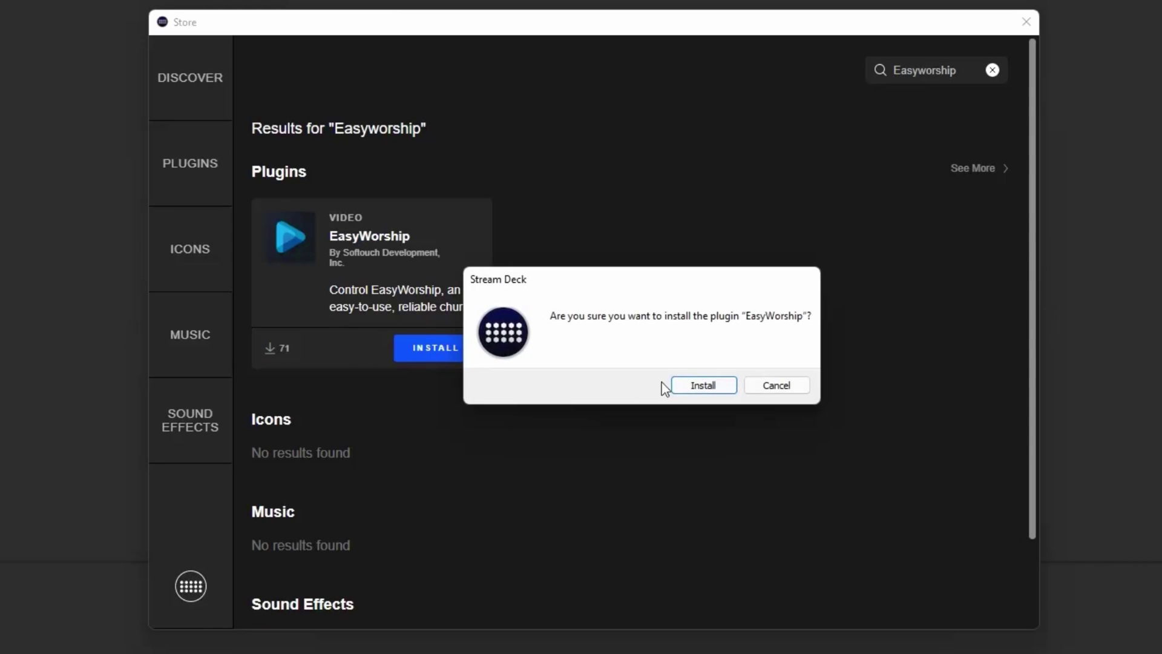
{"action": "left_click", "coordinate": [695, 385]}
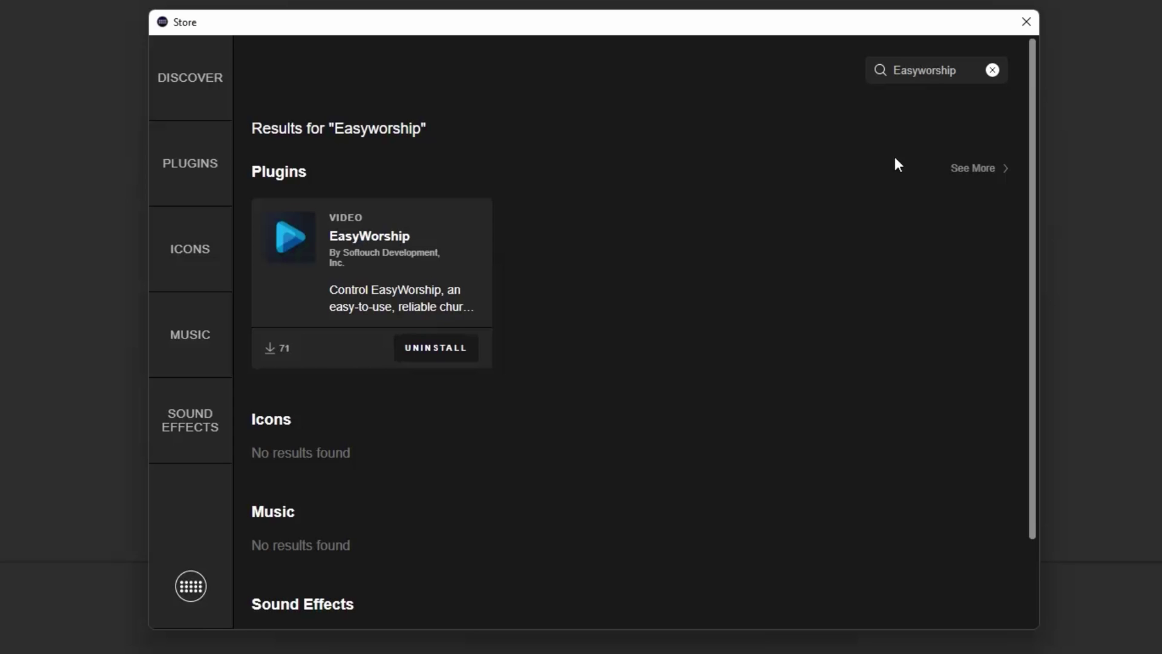
{"action": "left_click", "coordinate": [1025, 23]}
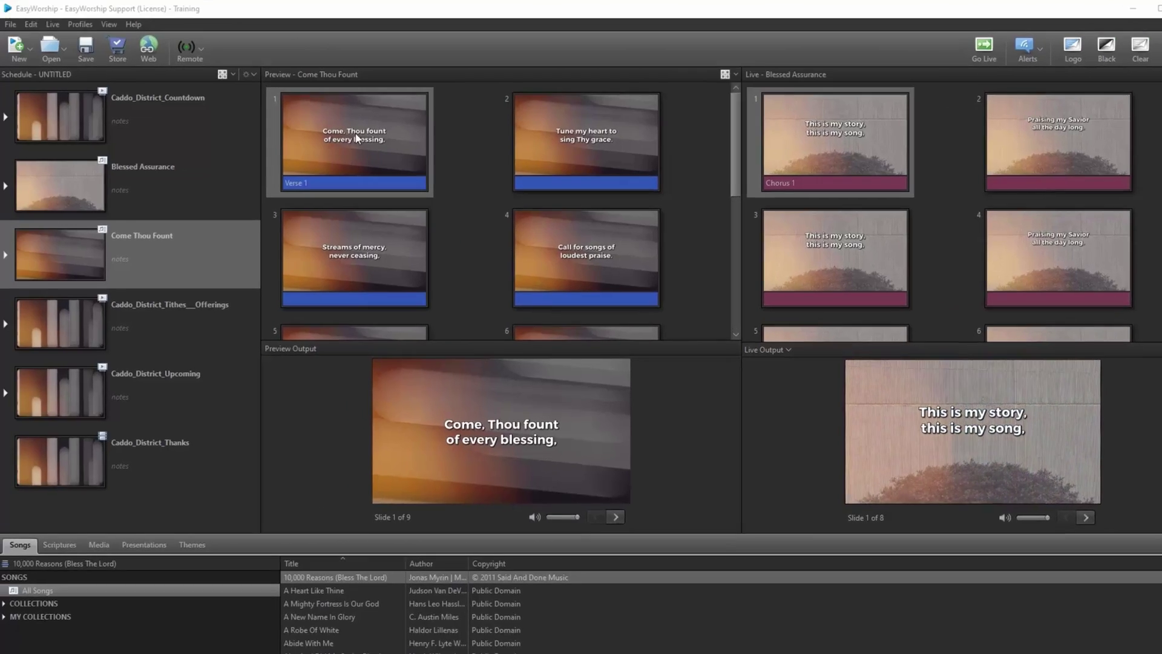
- Check that EasyWorship Remote shows On in EasyWorship's remote devices list
{"action": "left_click", "coordinate": [189, 48]}
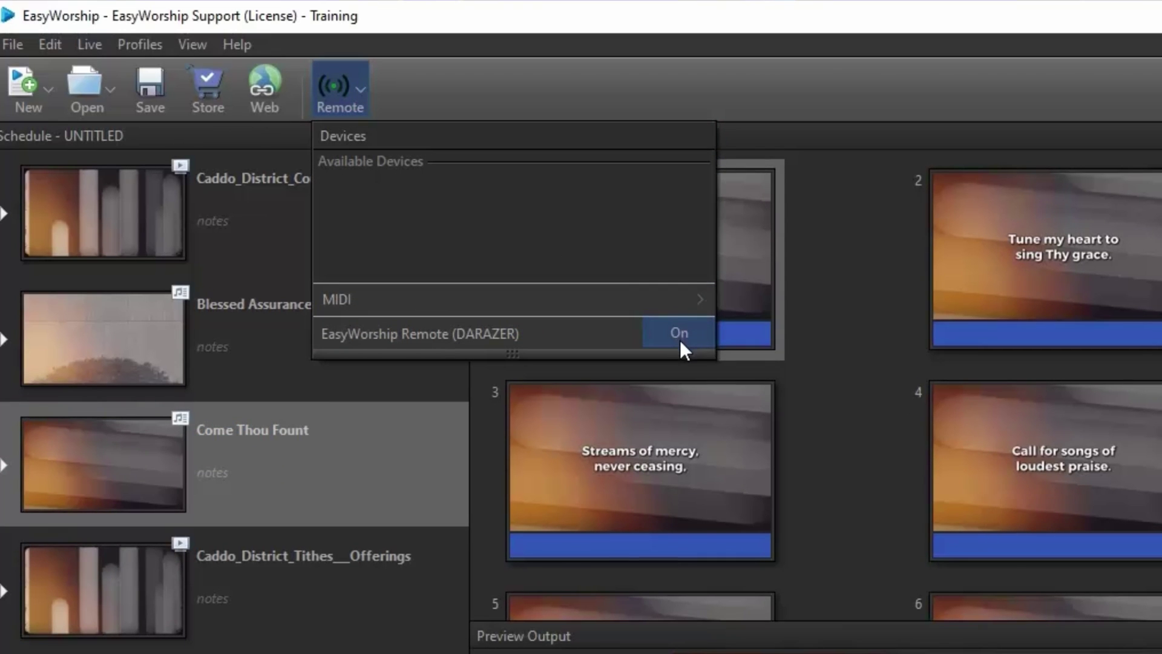
{"action": "left_click", "coordinate": [536, 37]}
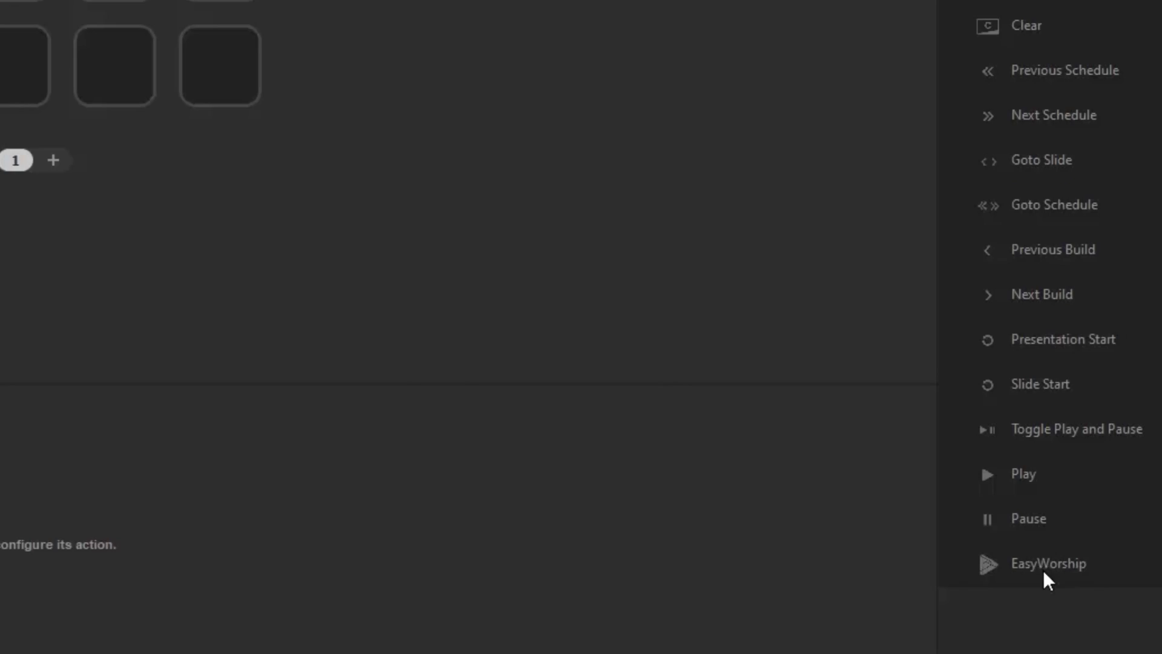
- Put the EasyWorship action on the first key with server EasyWorship Remote (DARAZER)
{"action": "left_click", "coordinate": [230, 146]}
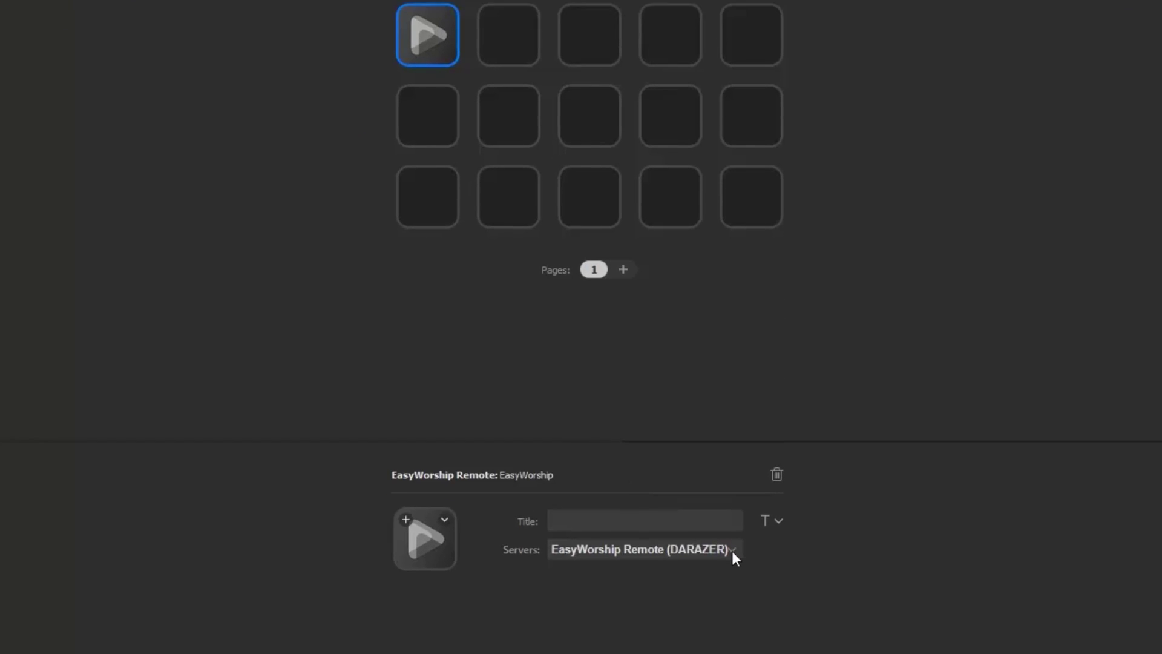
{"action": "left_click", "coordinate": [732, 522]}
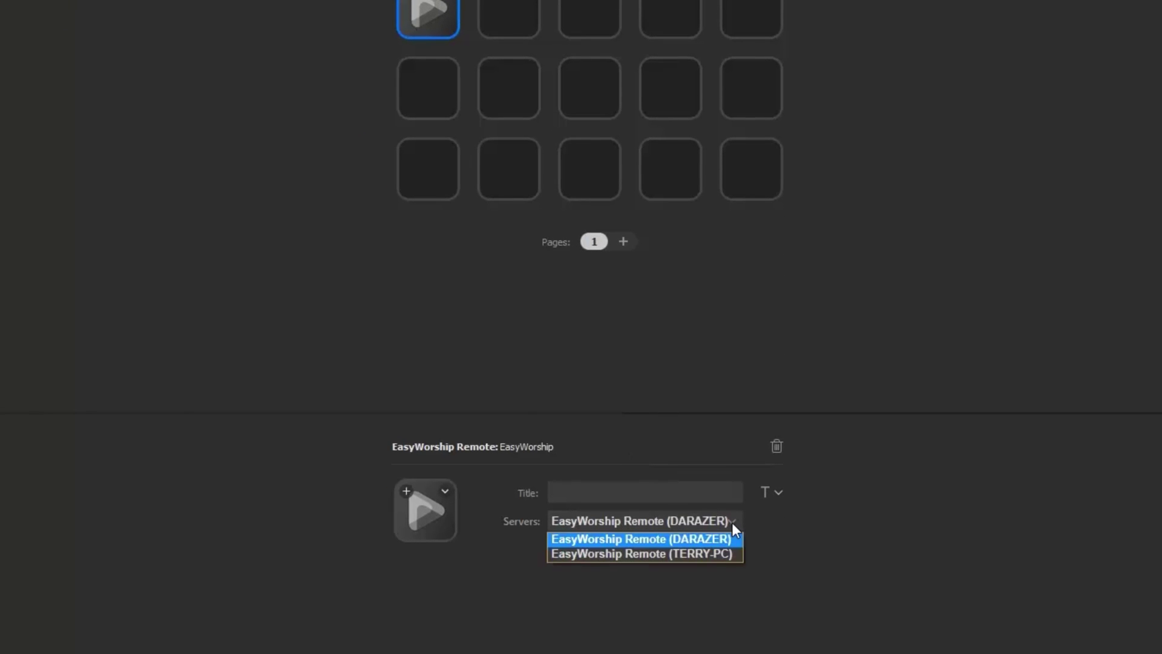
{"action": "left_click", "coordinate": [732, 522]}
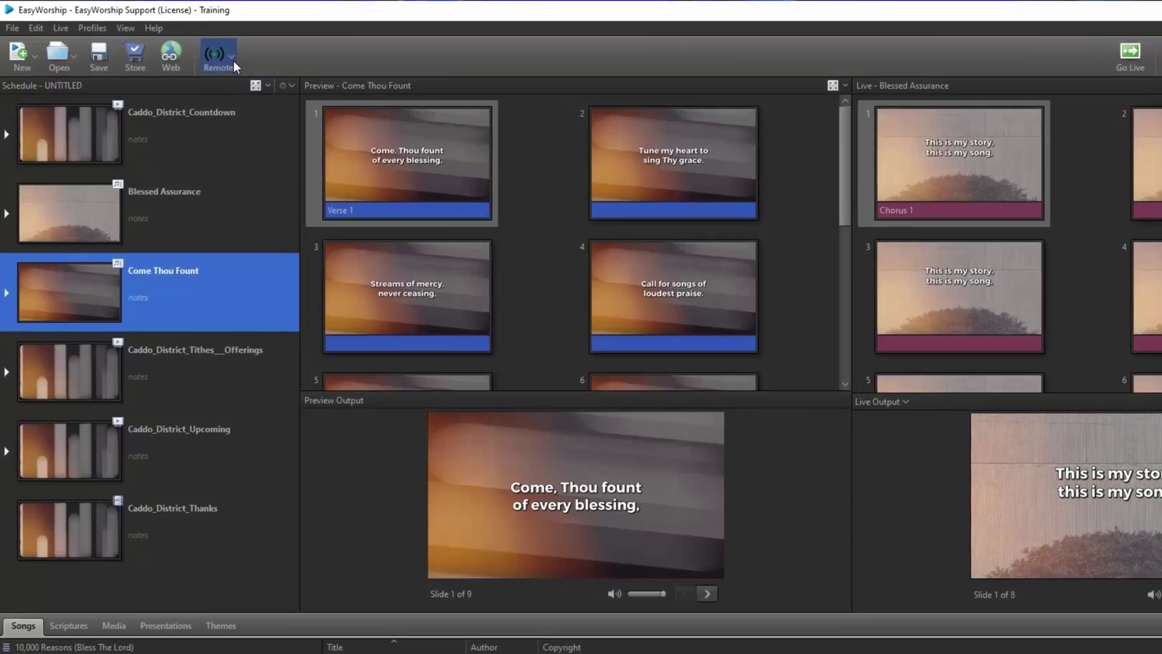
- Pair the Stream Deck from EasyWorship's Available Devices list so it shows Connected
{"action": "left_click", "coordinate": [209, 53]}
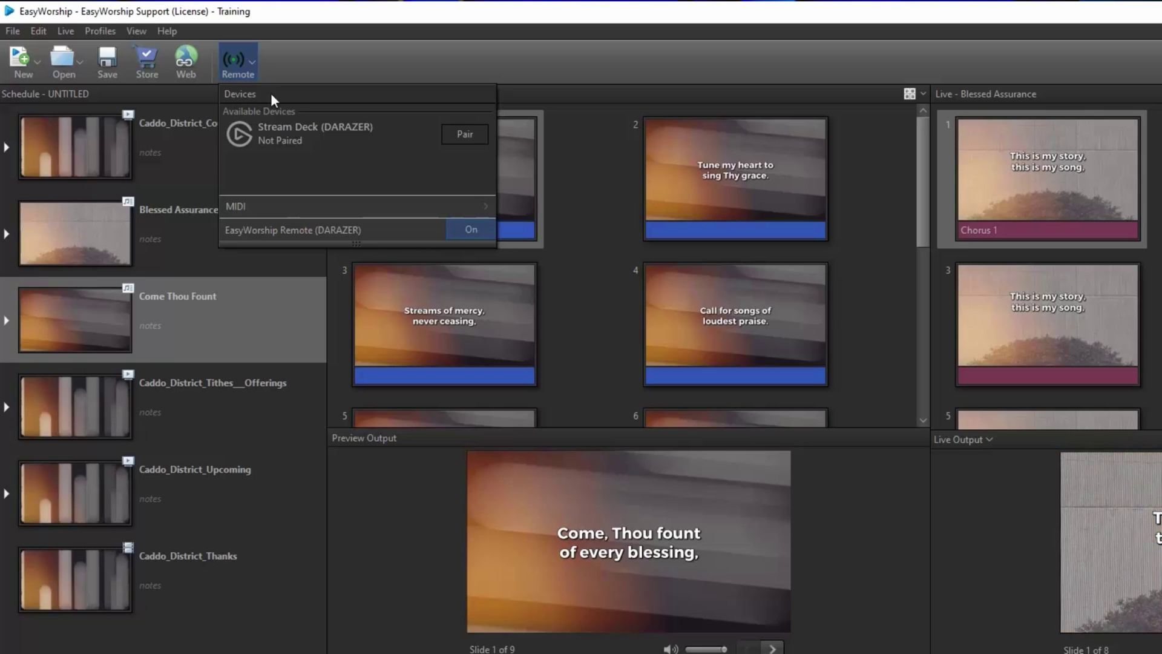
{"action": "left_click", "coordinate": [454, 137]}
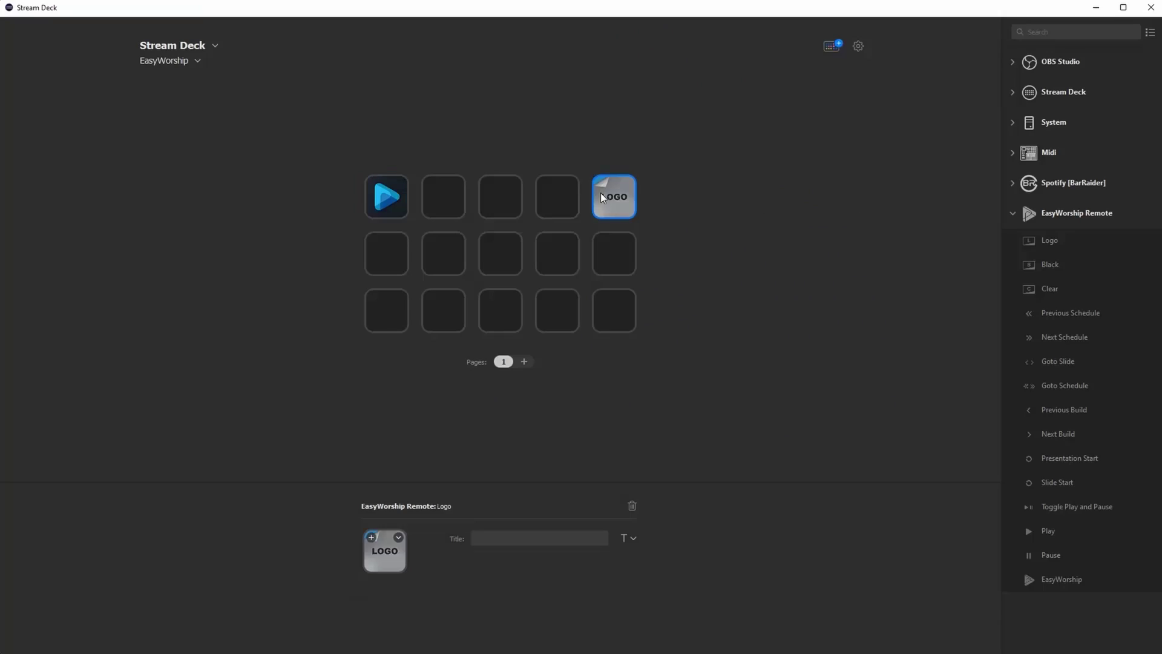
- Place Black, Clear, Previous Schedule, Next Schedule and Previous Build actions on grid keys
{"action": "left_click_drag", "start_coordinate": [660, 245], "coordinate": [614, 253]}
{"action": "left_click_drag", "start_coordinate": [1051, 289], "coordinate": [614, 311]}
{"action": "left_click_drag", "start_coordinate": [1071, 313], "coordinate": [387, 253]}
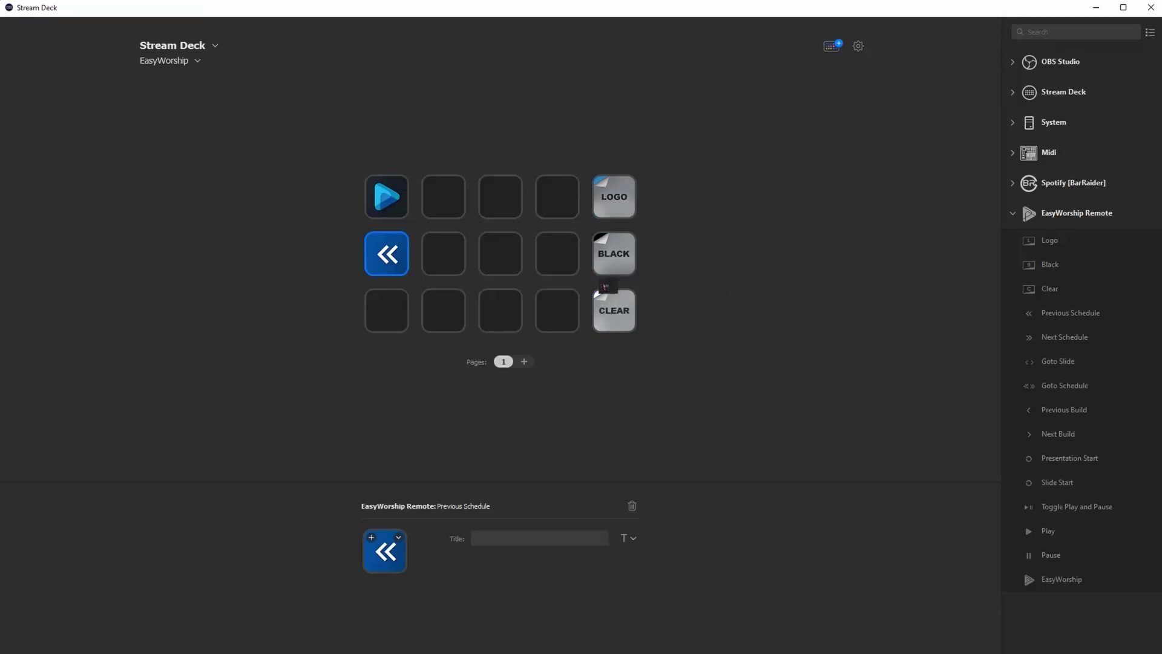
{"action": "left_click_drag", "start_coordinate": [1064, 337], "coordinate": [444, 254]}
{"action": "left_click_drag", "start_coordinate": [1064, 409], "coordinate": [387, 310]}
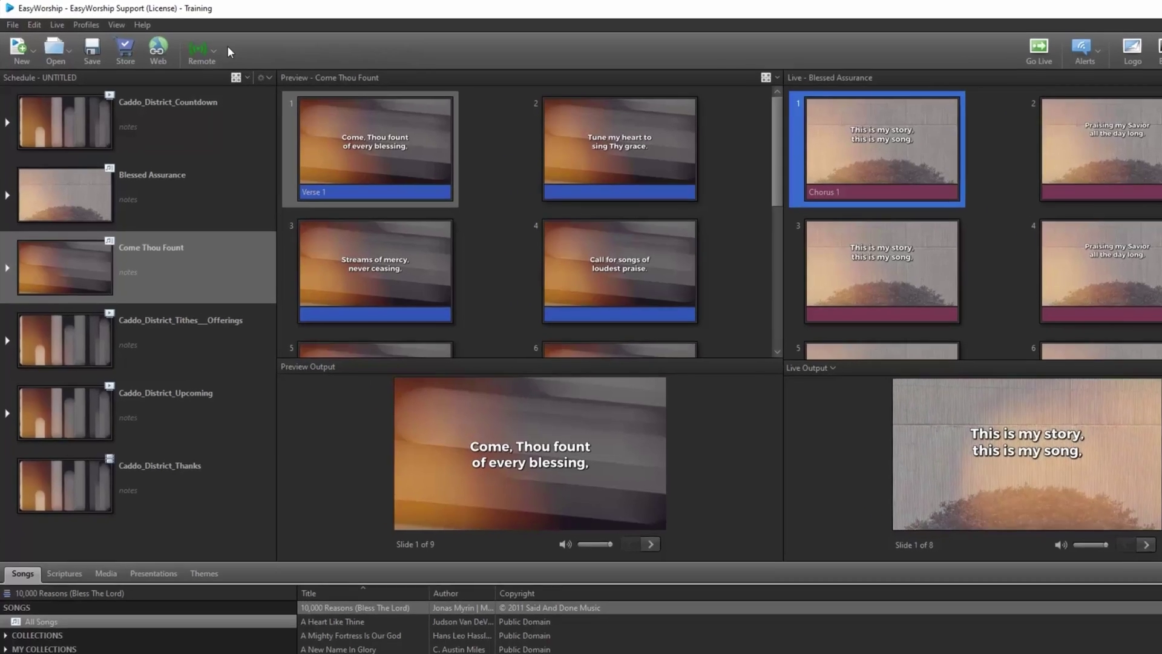
{"action": "left_click", "coordinate": [196, 46]}
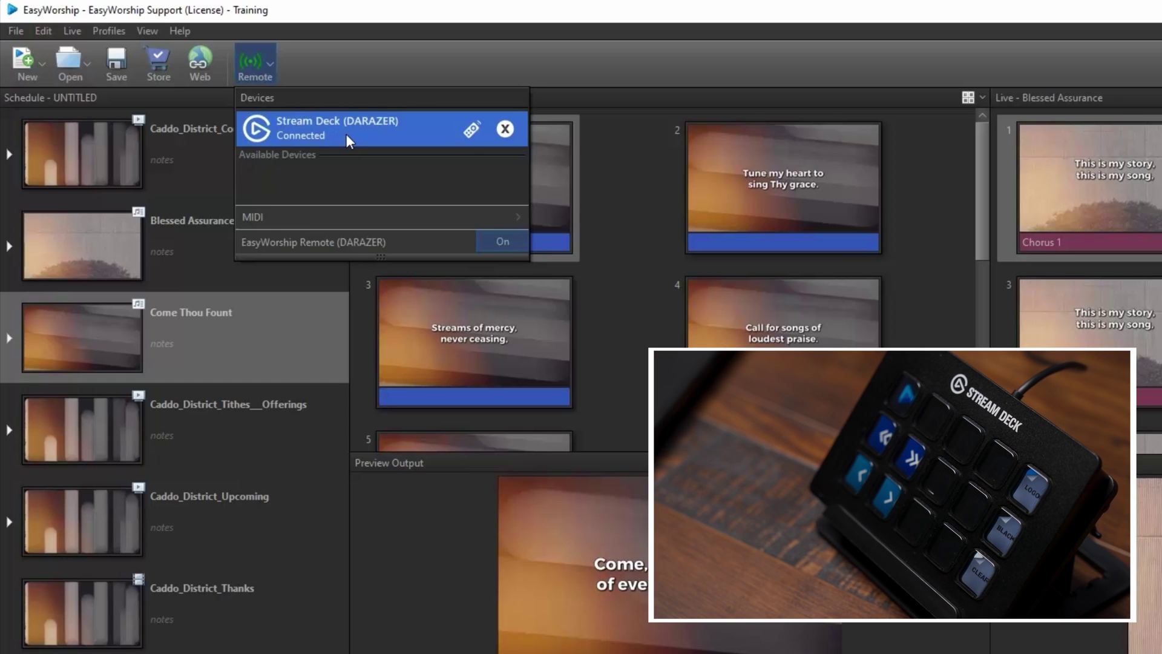
{"action": "left_click", "coordinate": [397, 65]}
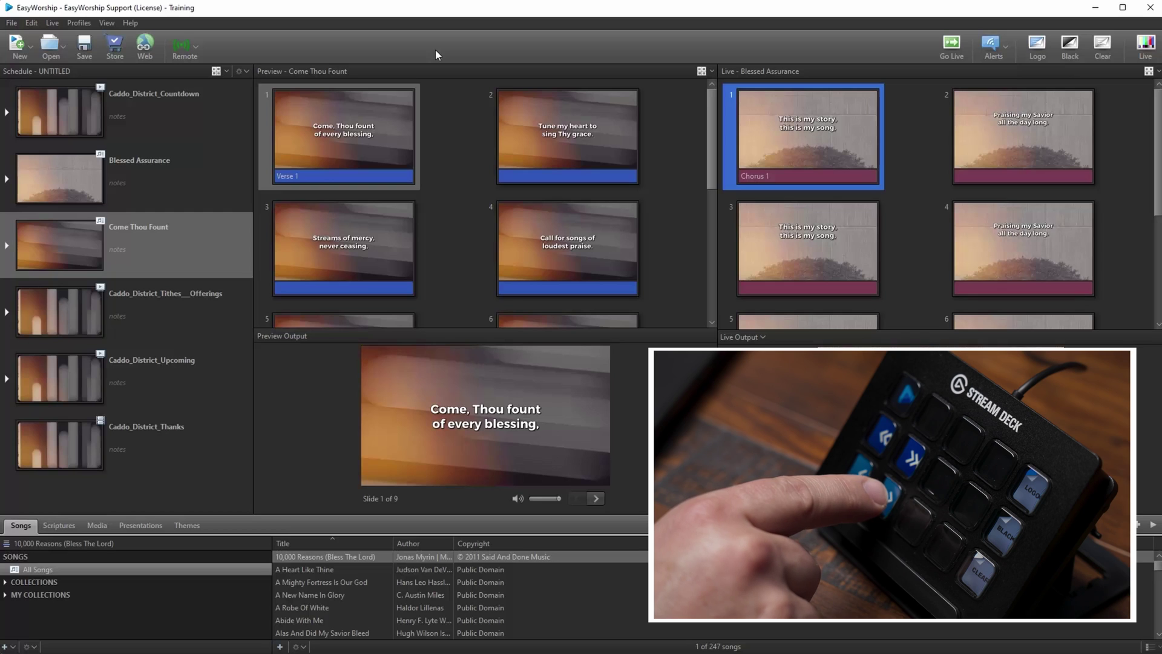
{"action": "key", "text": "Right"}
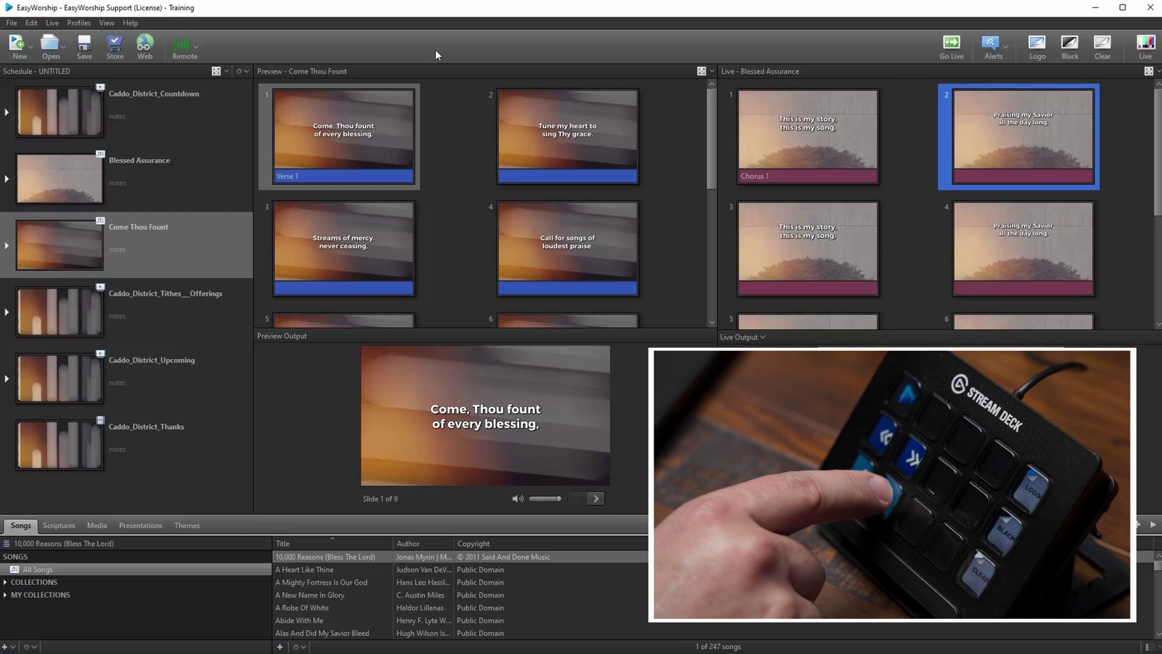
{"action": "key", "text": "Right"}
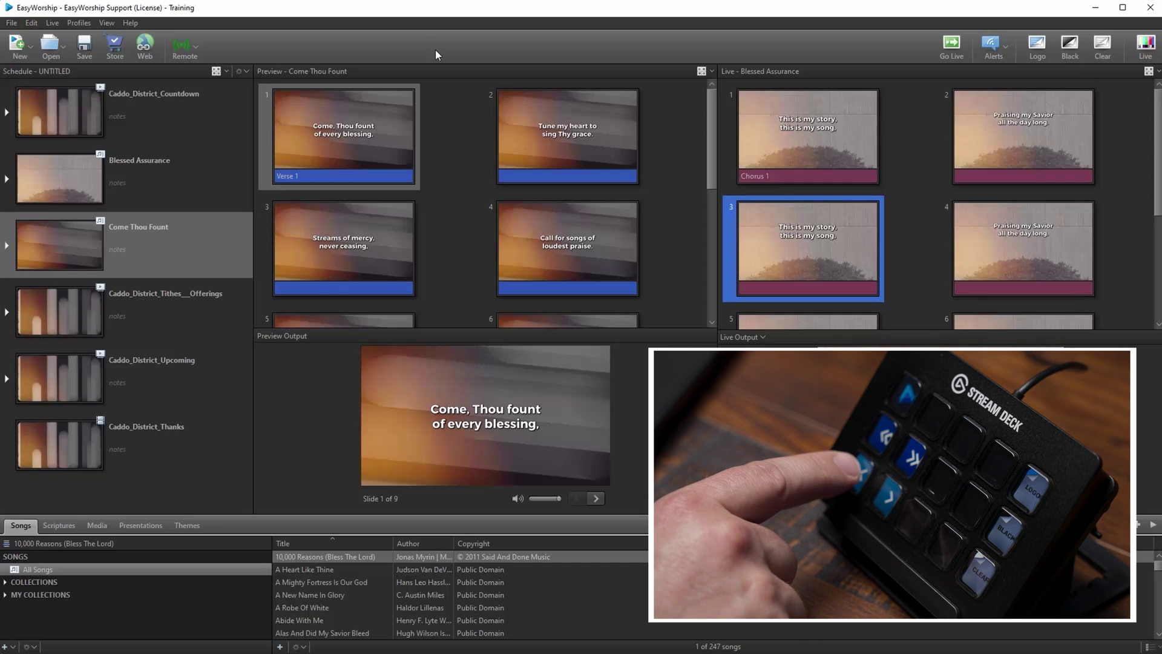
{"action": "key", "text": "Left"}
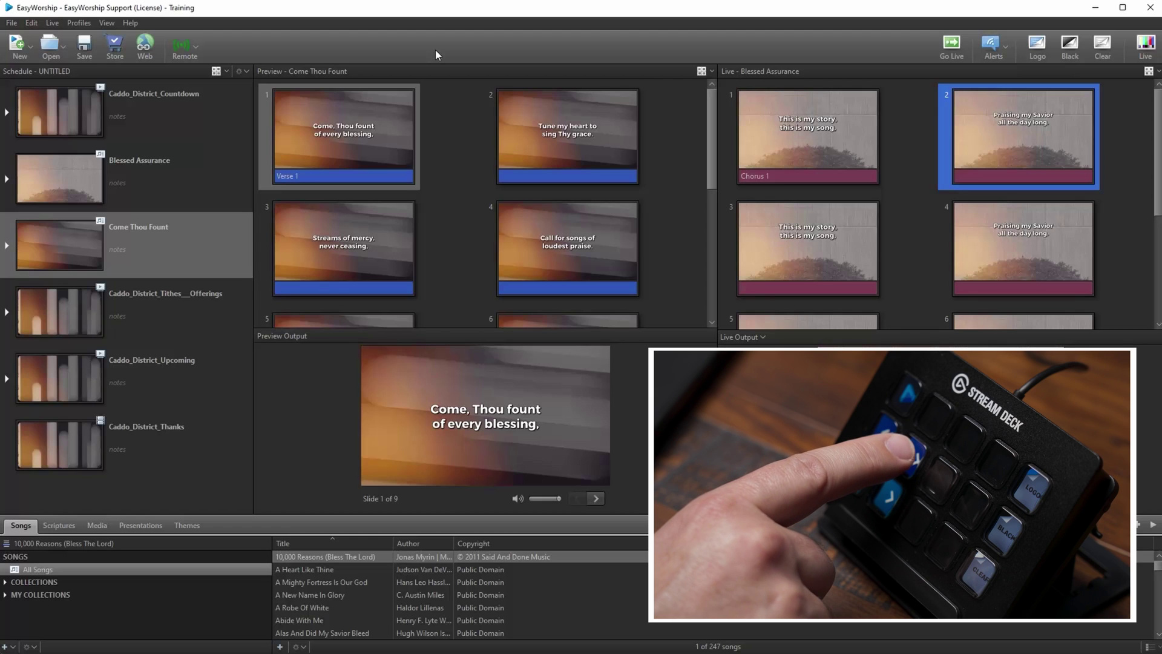
{"action": "key", "text": "F5"}
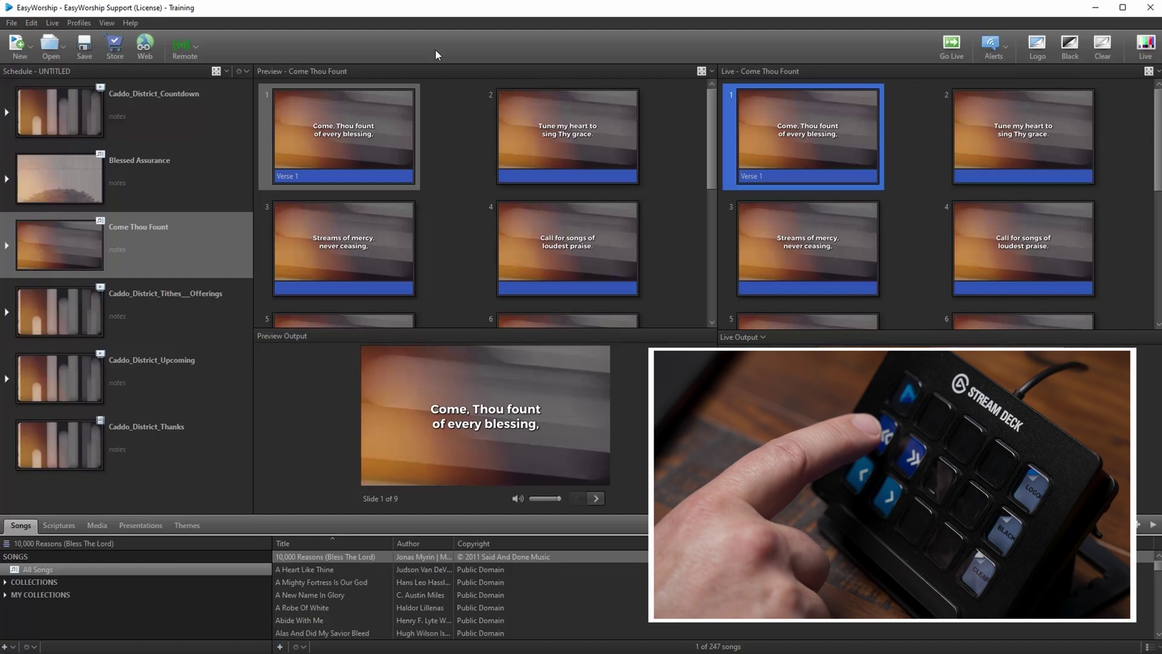
{"action": "key", "text": "ctrl+Up"}
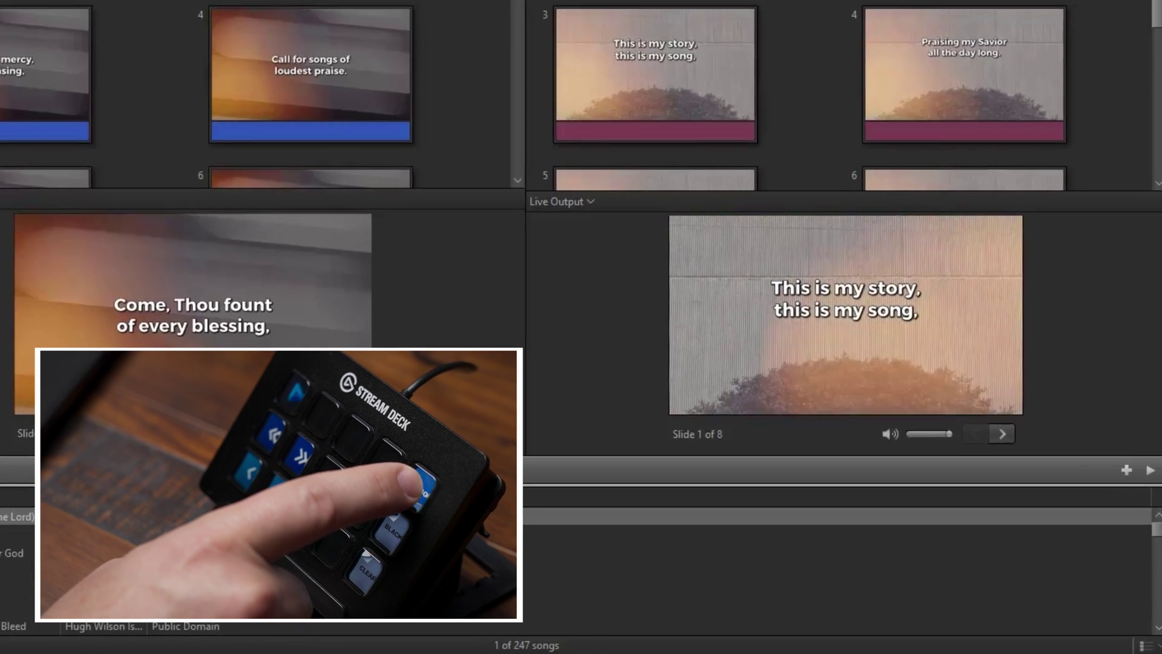
{"action": "key", "text": "ctrl+l"}
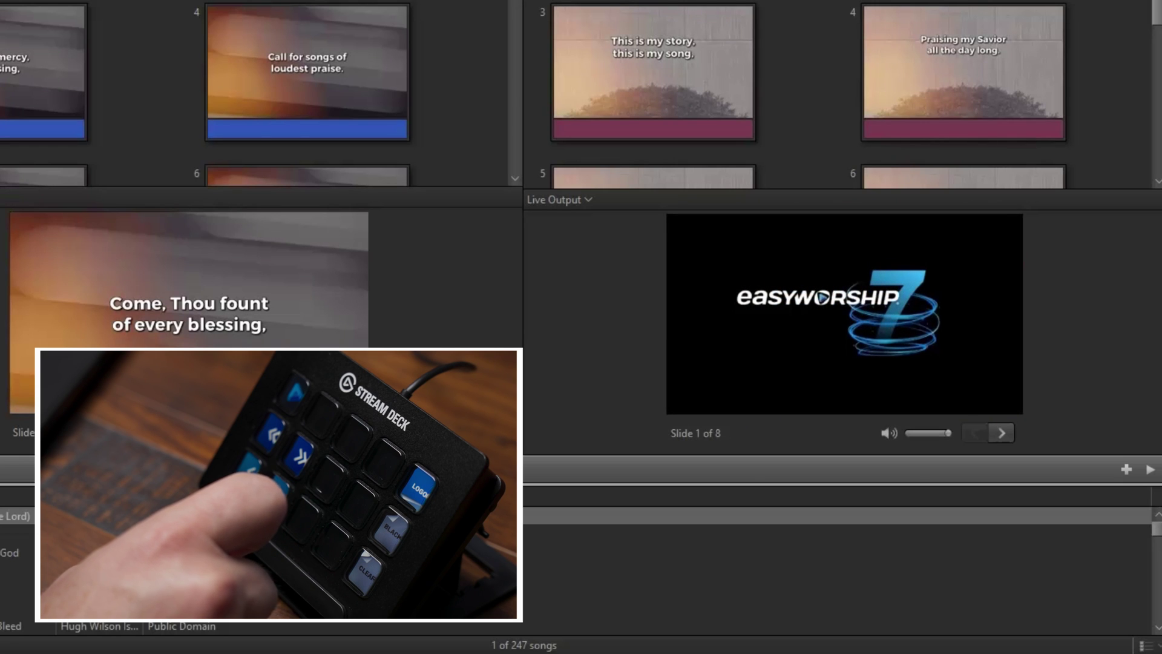
{"action": "key", "text": "ctrl+l"}
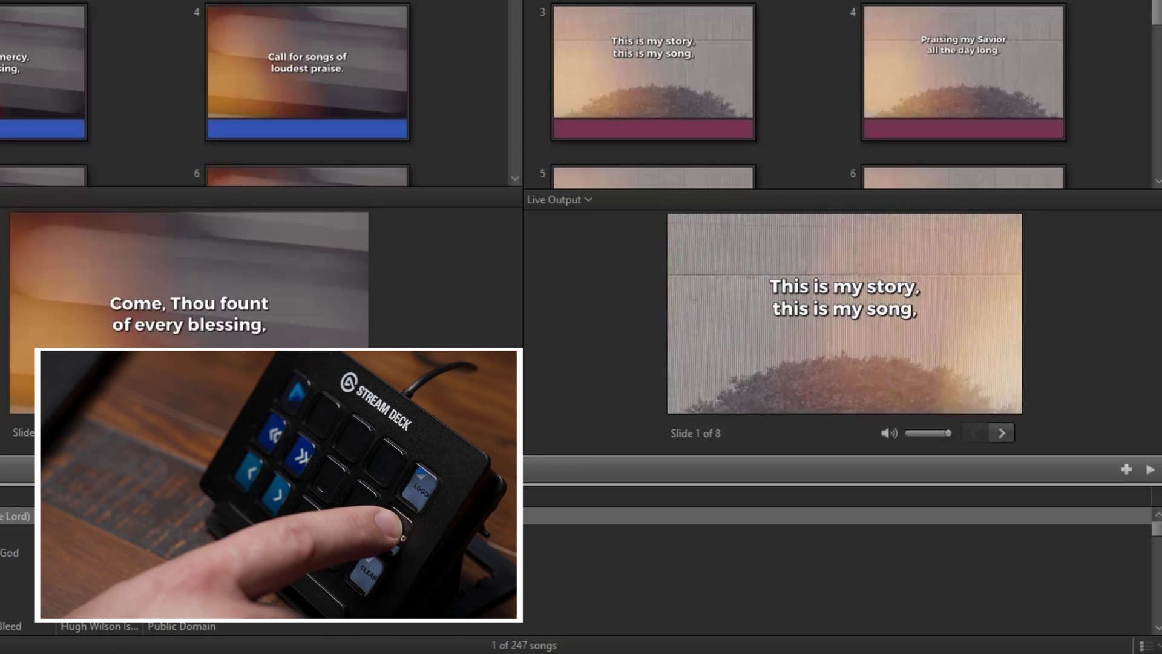
{"action": "key", "text": "ctrl+b"}
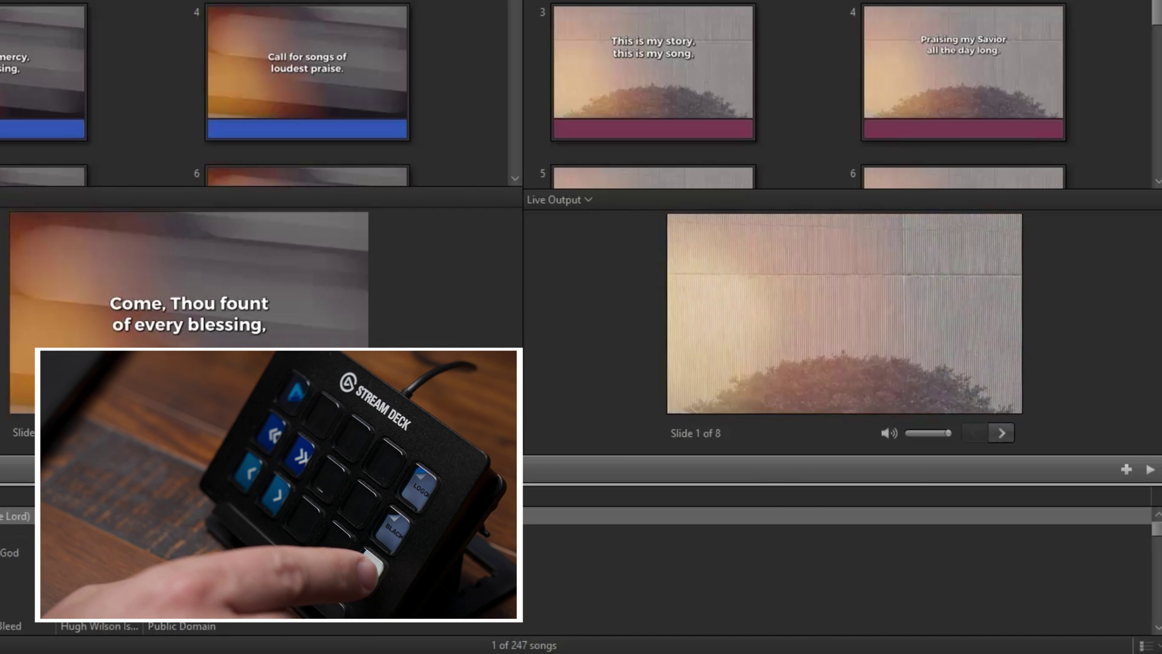
{"action": "key", "text": "c"}
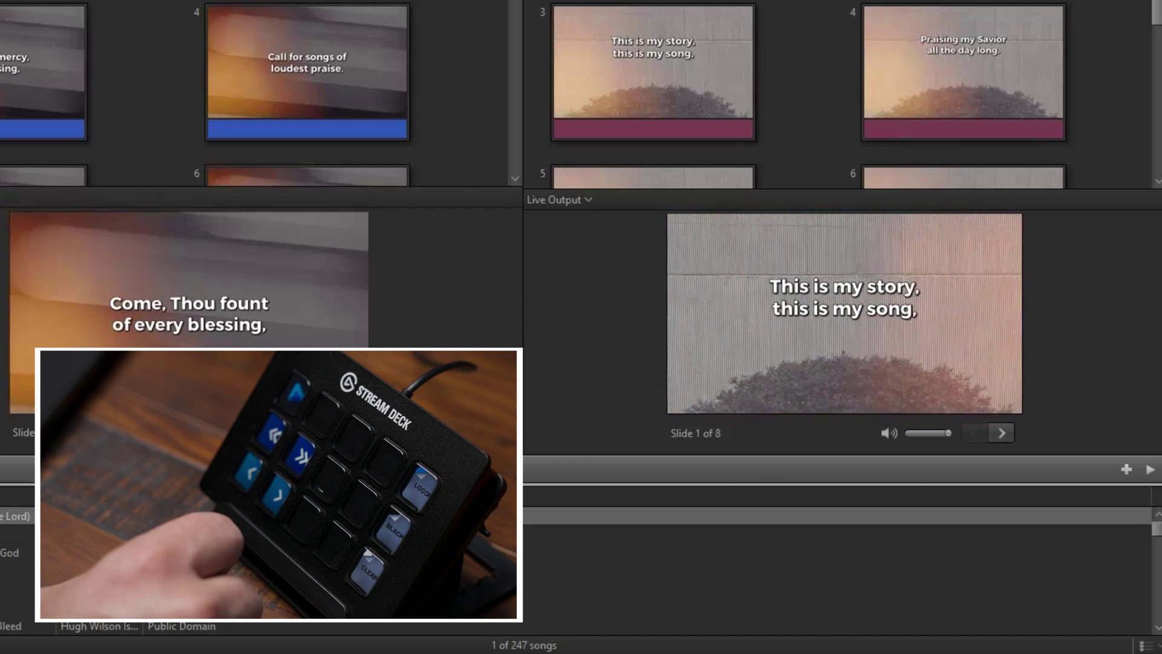